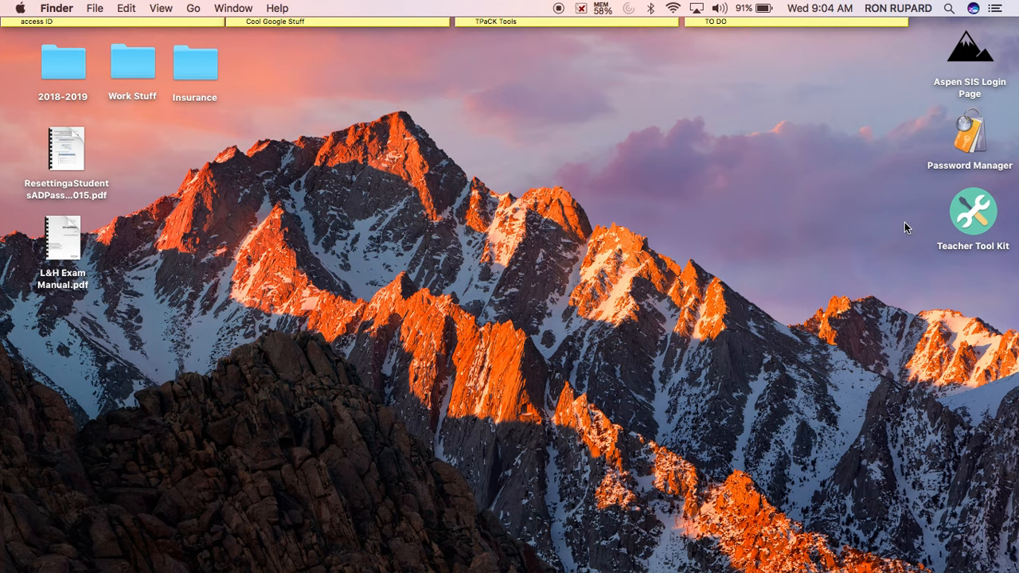
- Open the Password Reset Instructions page under Teacher Tool Kit and preview its PDF guide
double_click(978, 211)
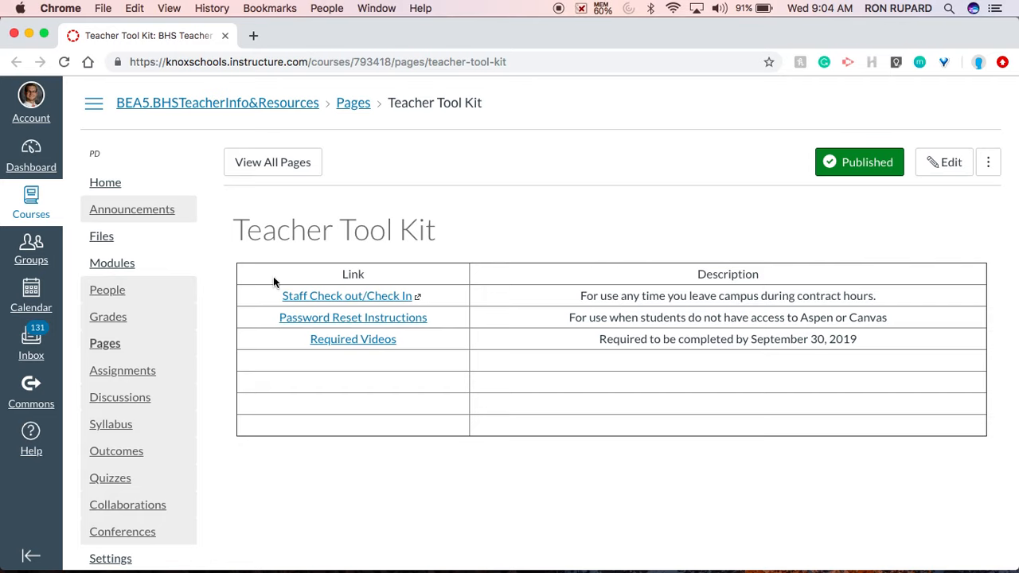
click(367, 318)
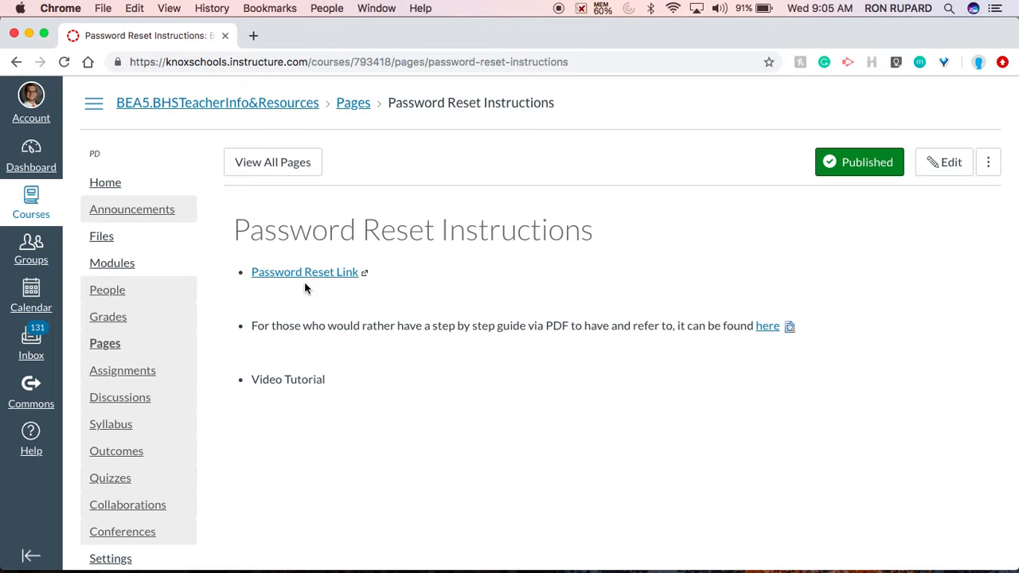
click(789, 326)
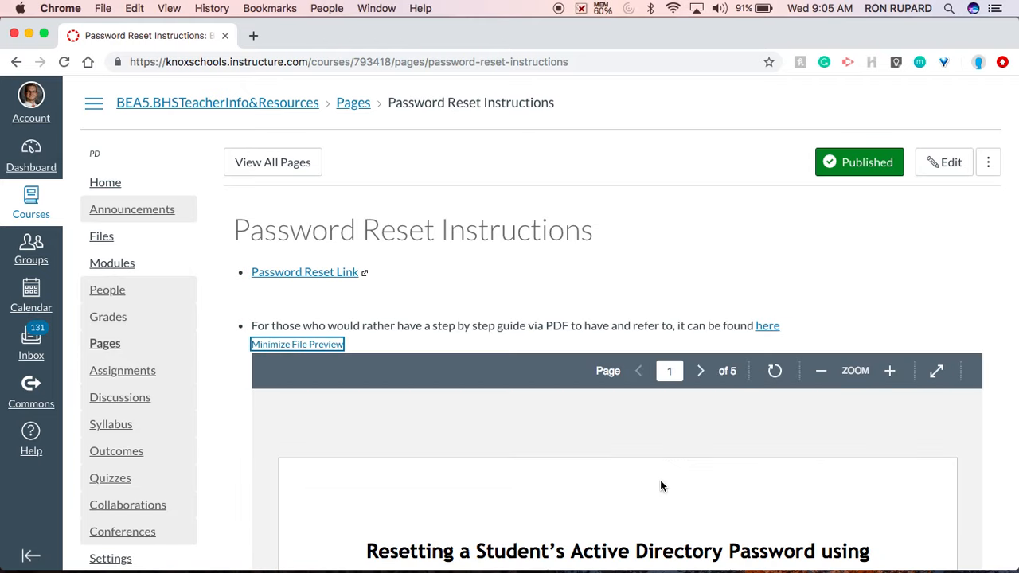
- Scroll through the step-by-step PDF guide, then collapse the preview
scroll(697, 463, down, 10)
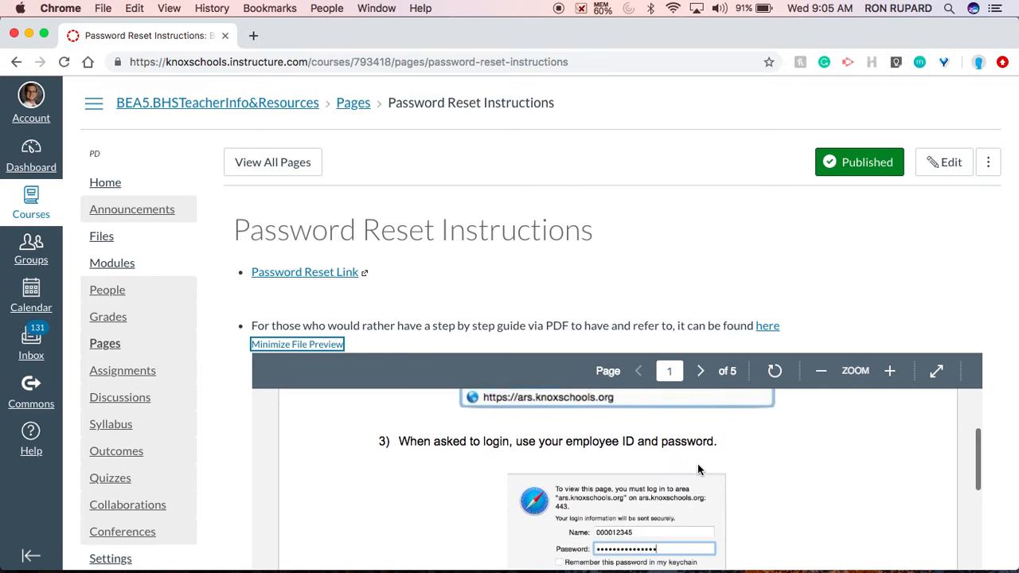
scroll(697, 463, down, 10)
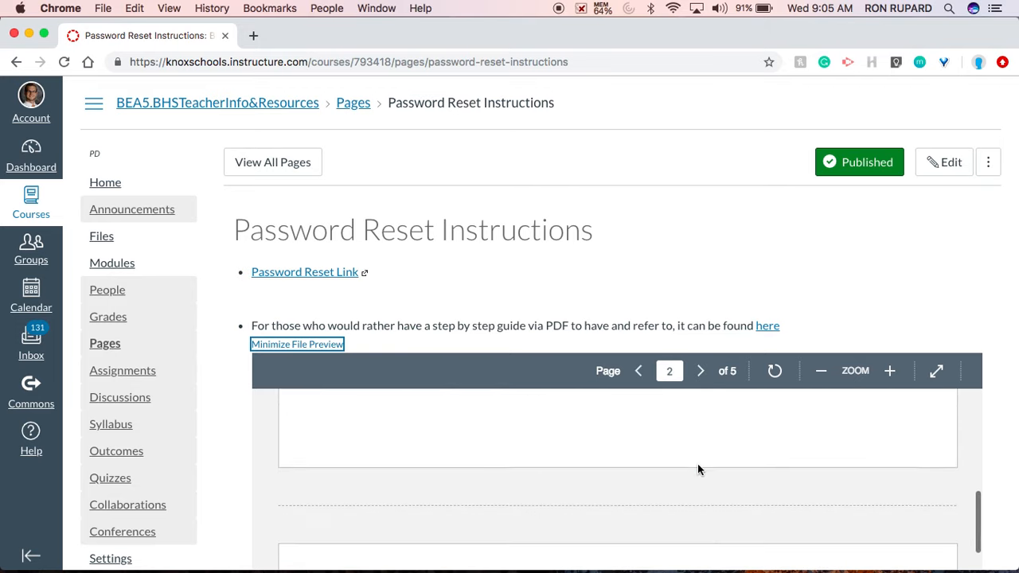
scroll(697, 463, down, 10)
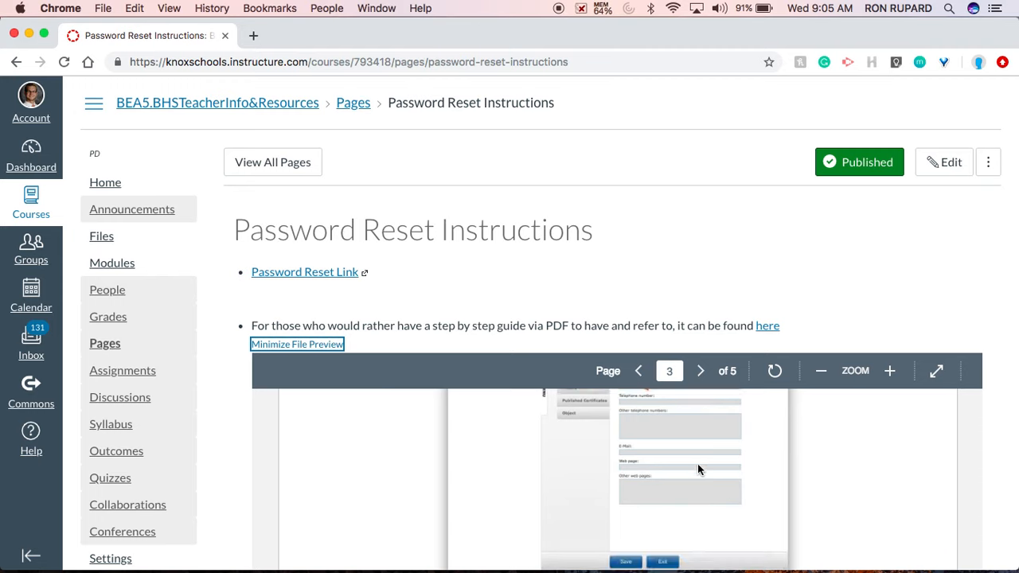
scroll(697, 463, up, 20)
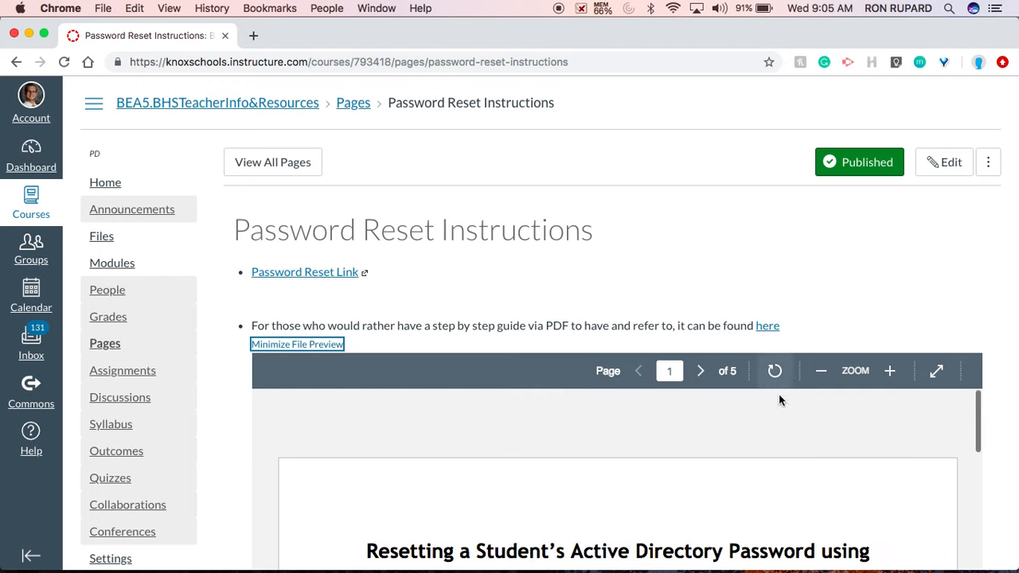
click(329, 344)
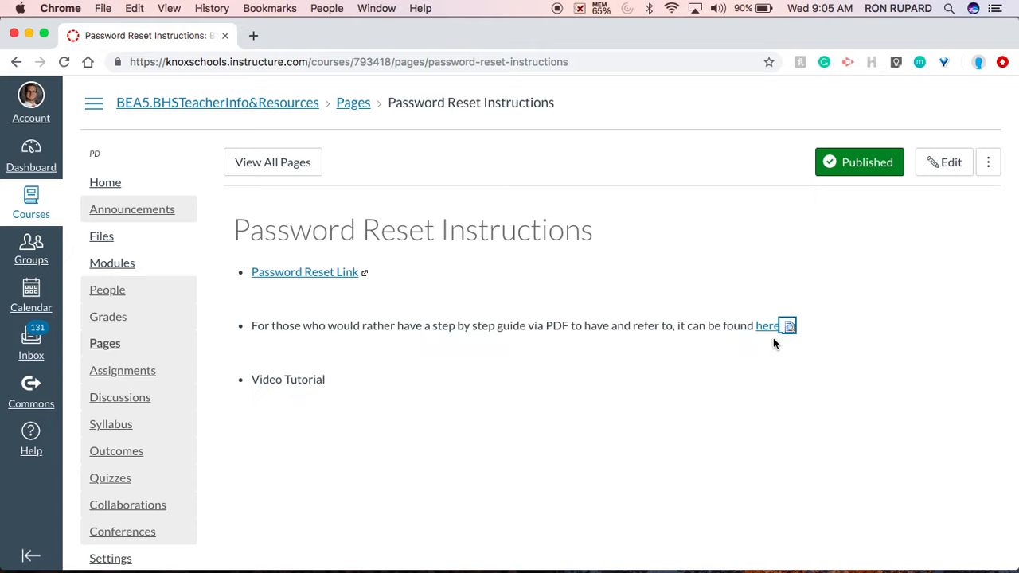
click(543, 280)
- Use the Password Reset Link and sign in to ActiveRoles with the employee ID and password
click(278, 273)
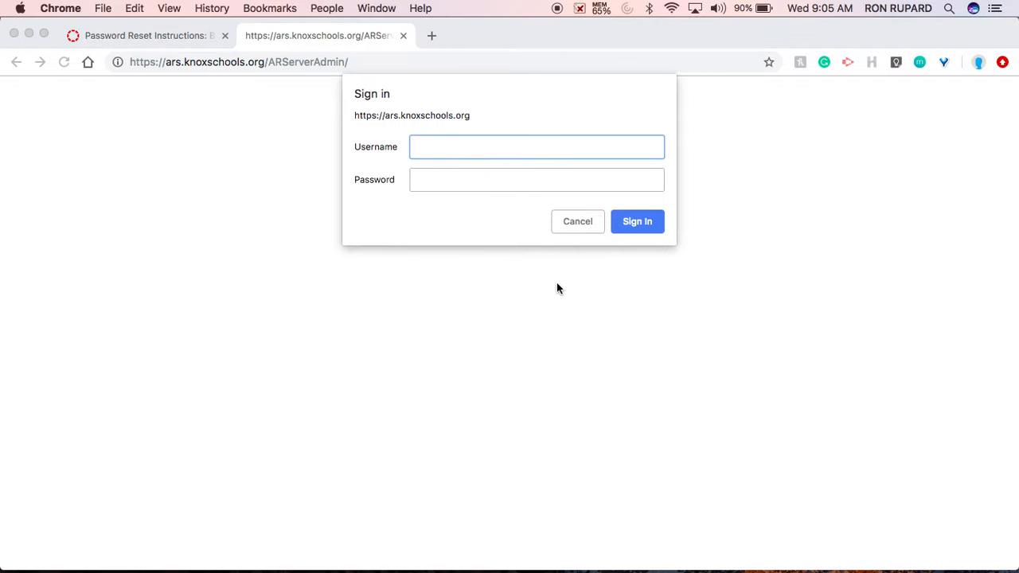
text(000049766)
key(Tab)
text(•••••)
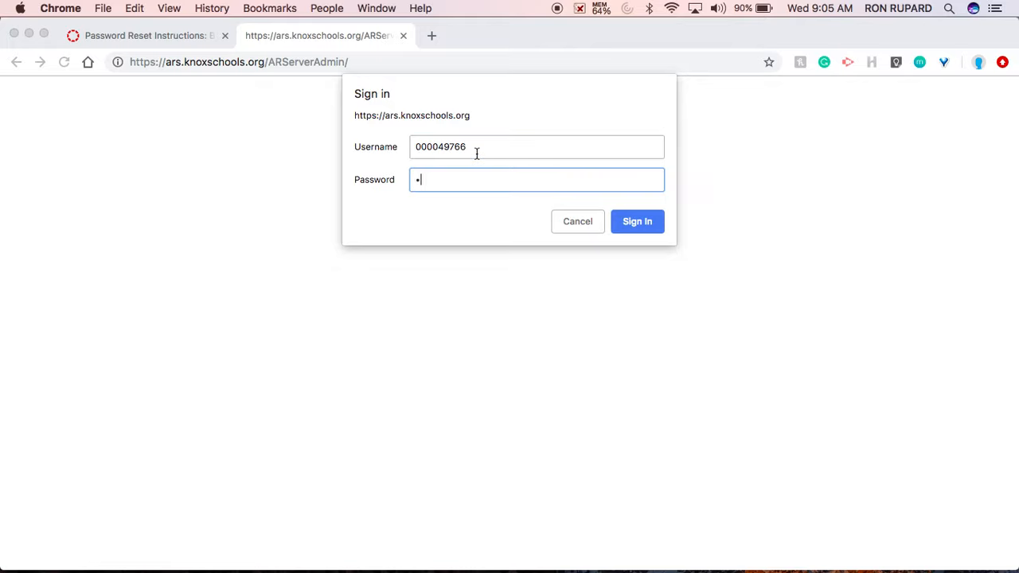
text(••••)
key(Return)
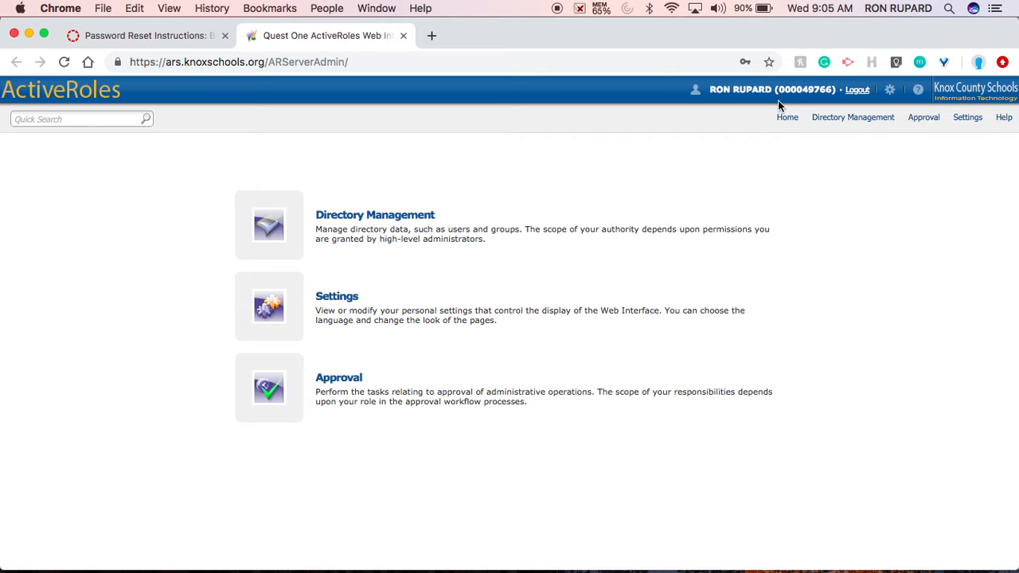
- Run a Quick Search for the student's ID to find their account
click(64, 119)
text(s886214)
key(Return)
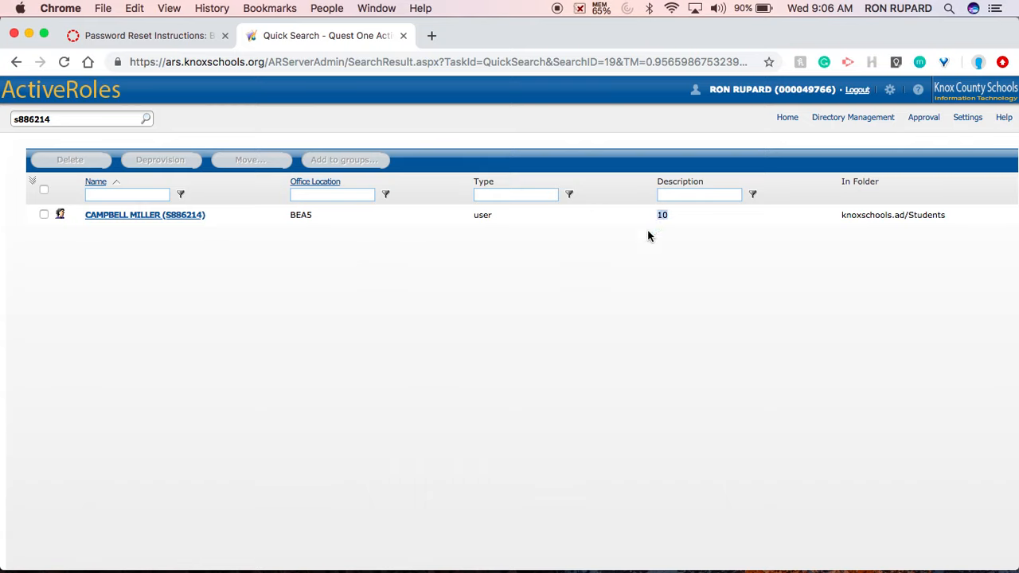
- Open the student's General Properties, noting Description grade 10 and Office BEA5
click(601, 296)
drag(316, 216, 274, 218)
click(514, 311)
click(164, 216)
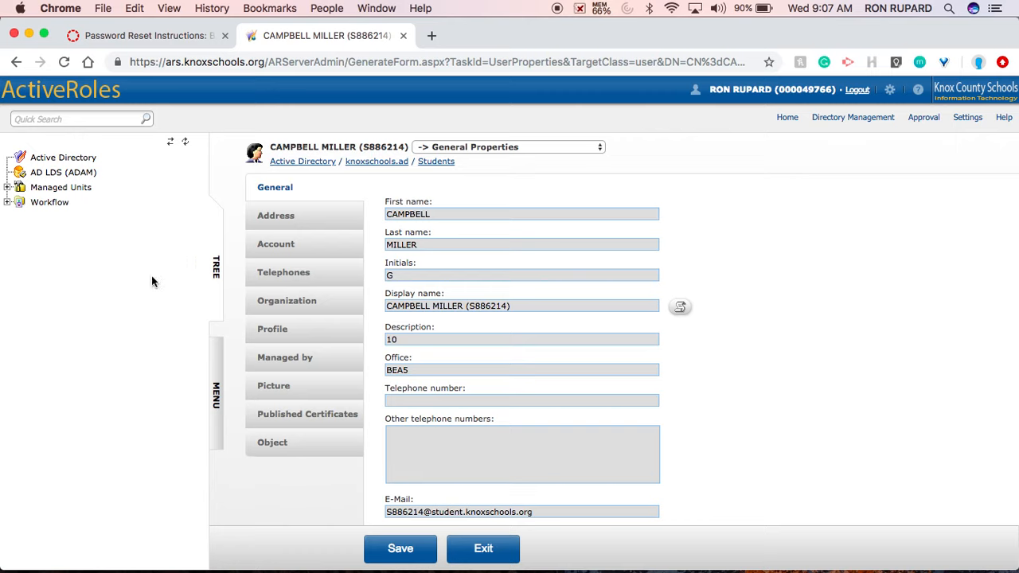
click(413, 339)
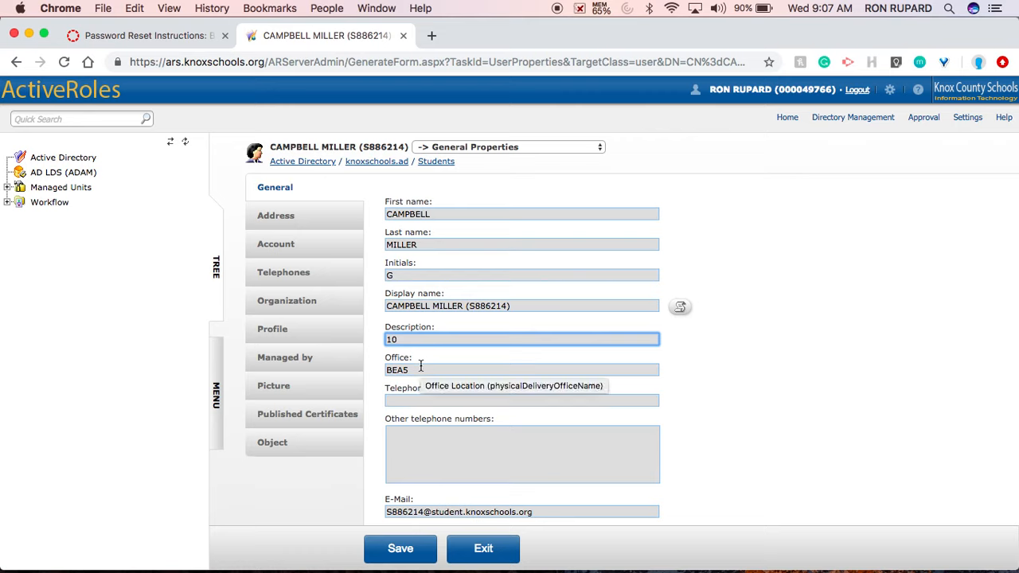
click(420, 368)
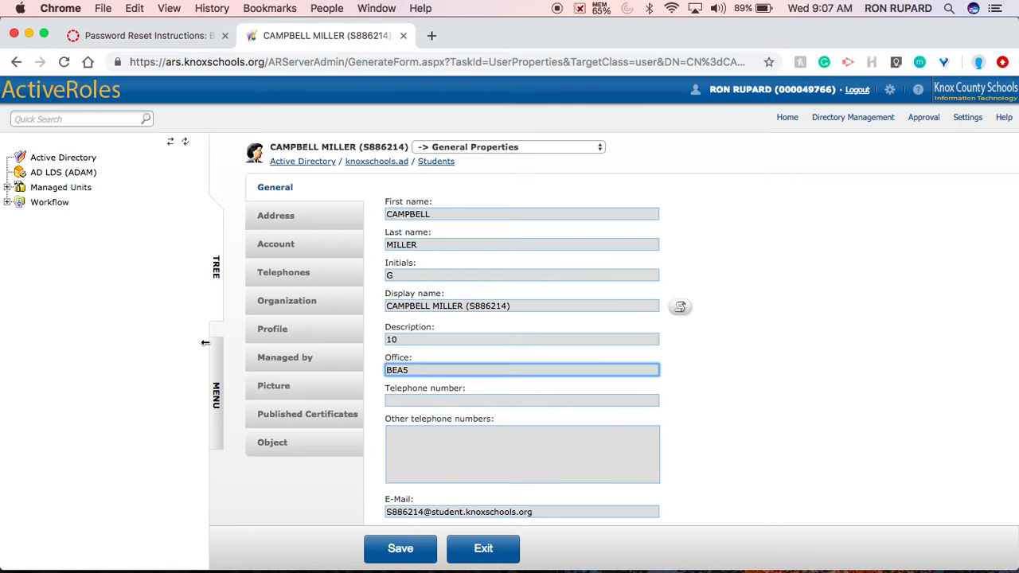
scroll(315, 412, down, 2)
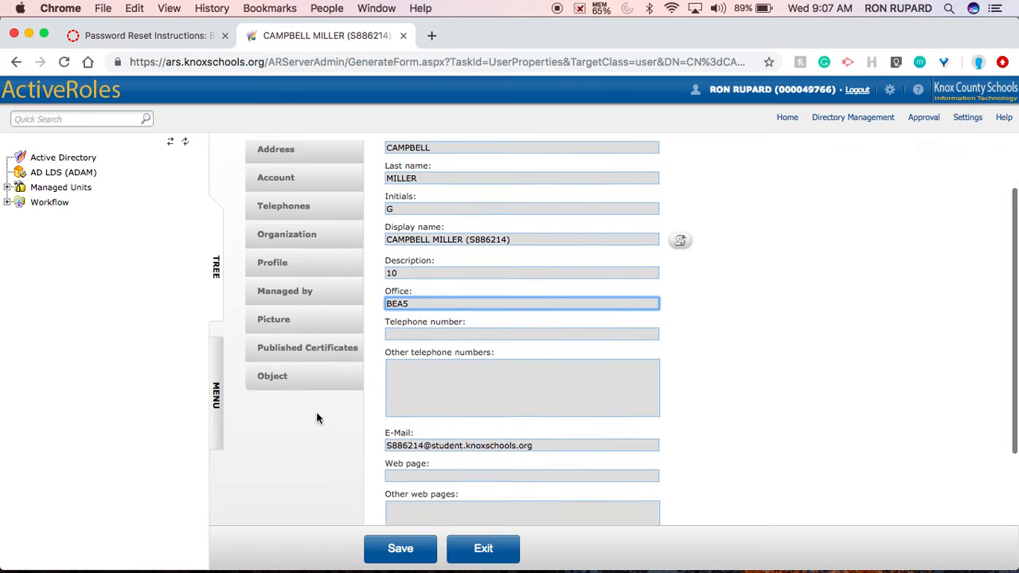
scroll(316, 412, up, 2)
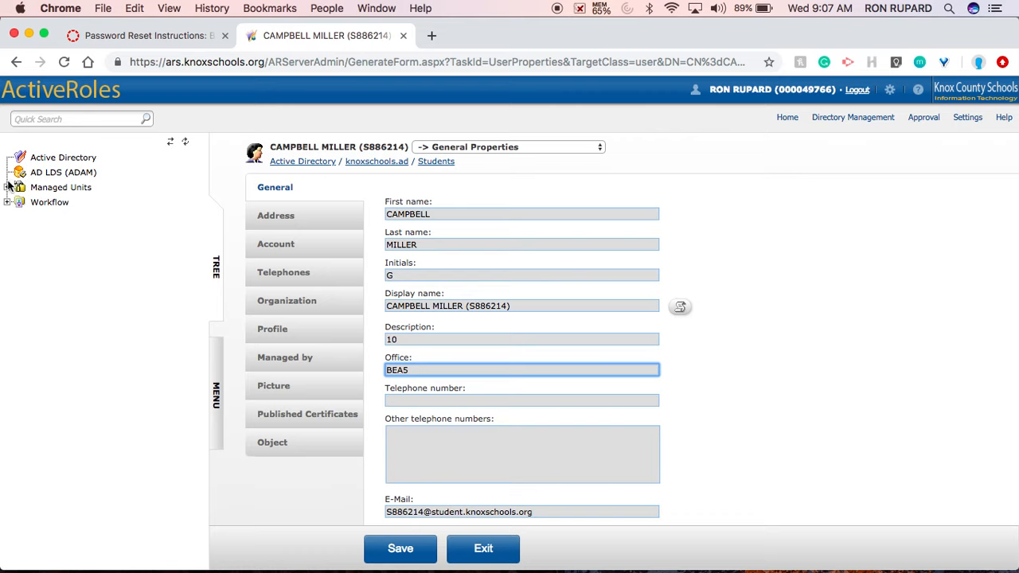
- Switch the side panel from the directory tree to the menu of account tasks
click(215, 392)
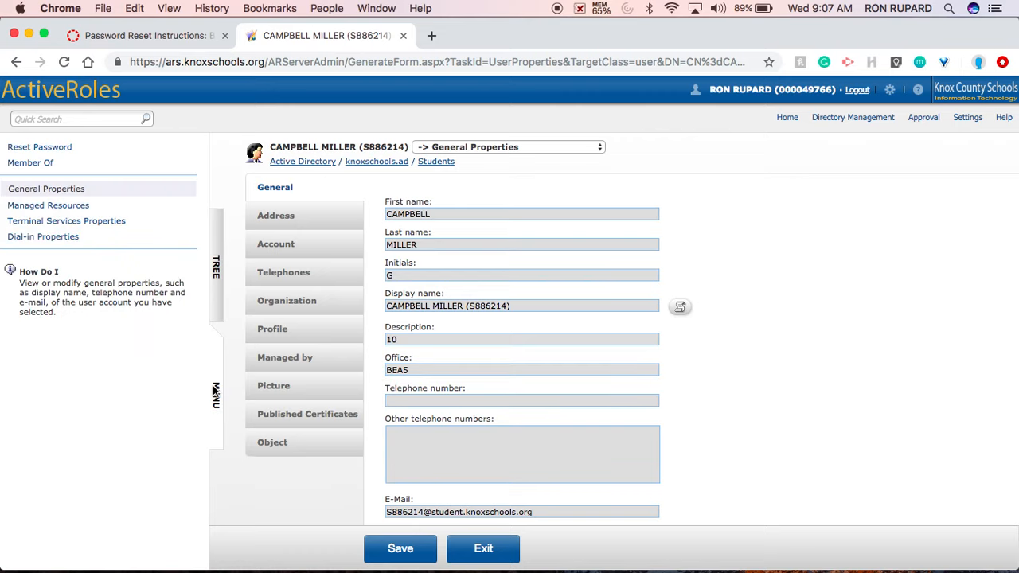
click(215, 291)
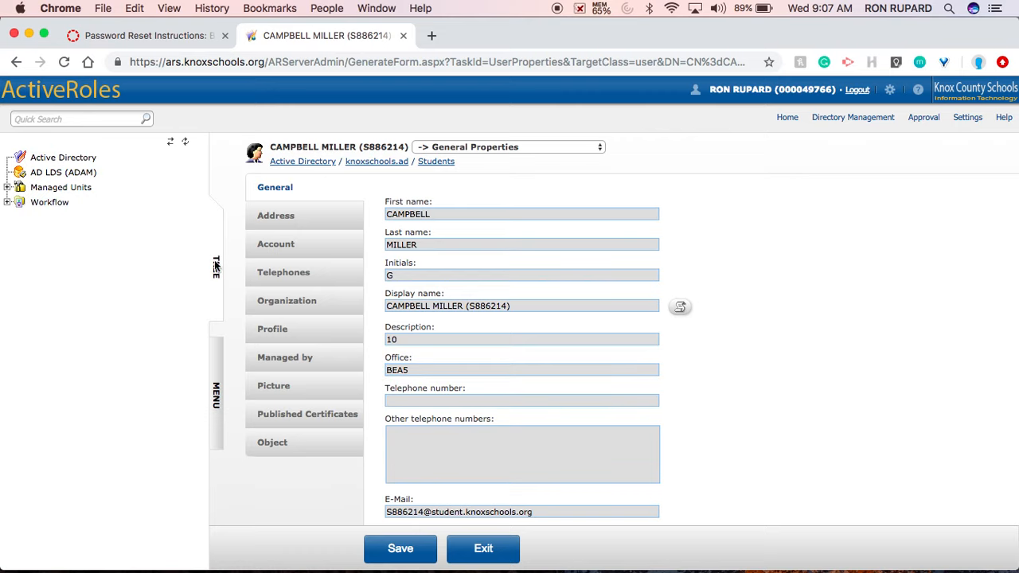
click(219, 397)
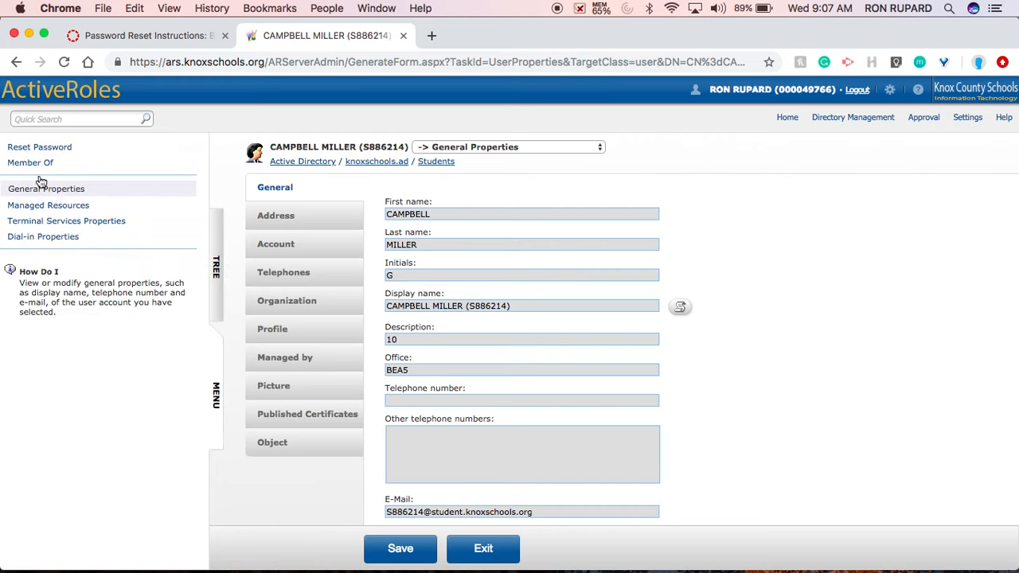
click(216, 288)
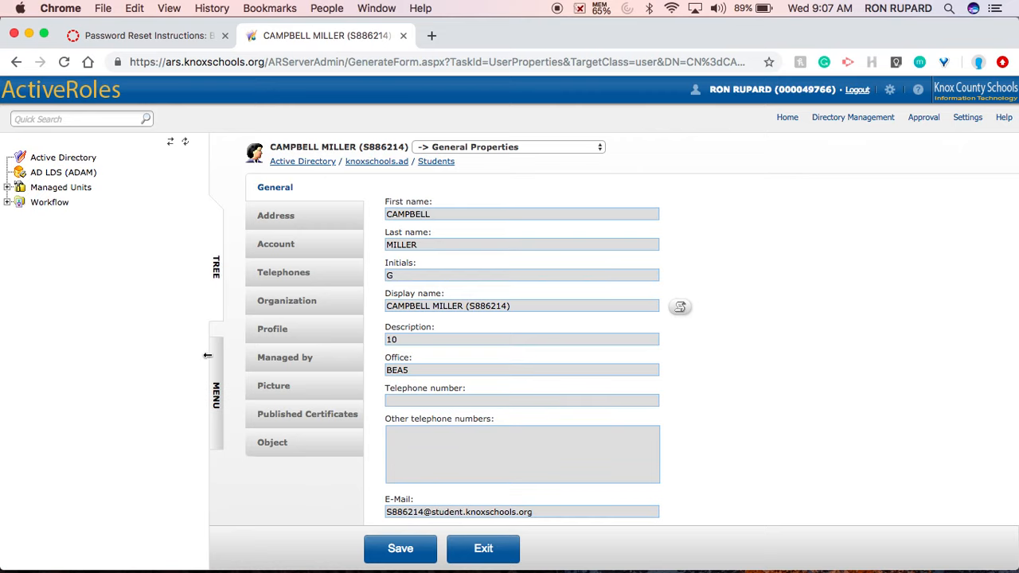
click(216, 412)
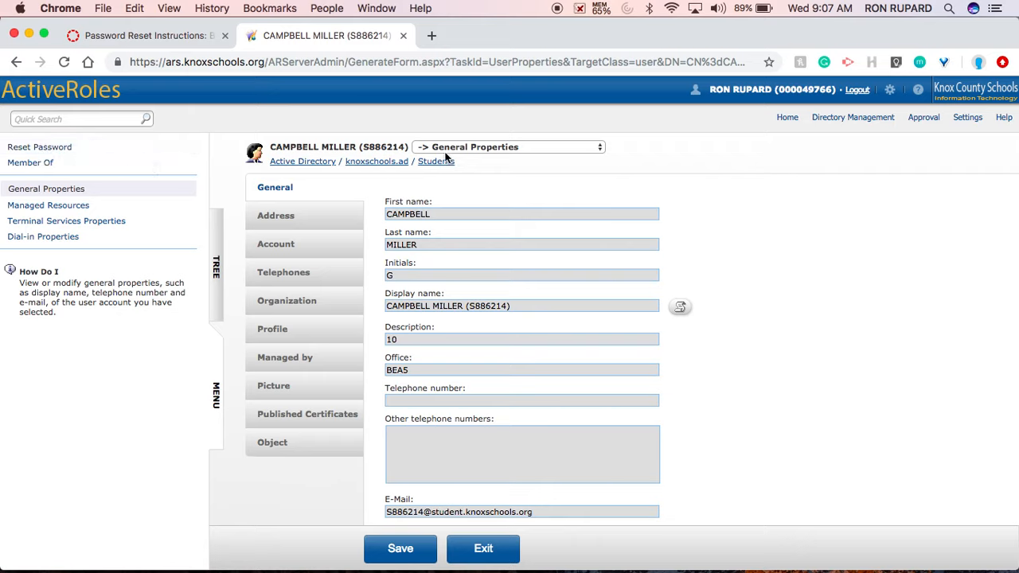
- Choose Reset Password, enter and confirm the new password, and finish
click(600, 148)
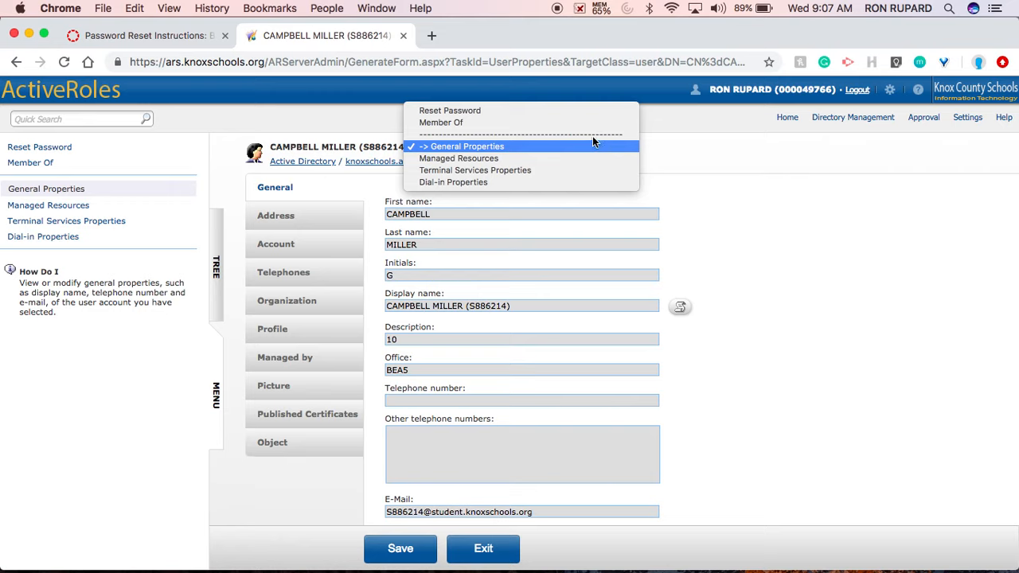
click(535, 111)
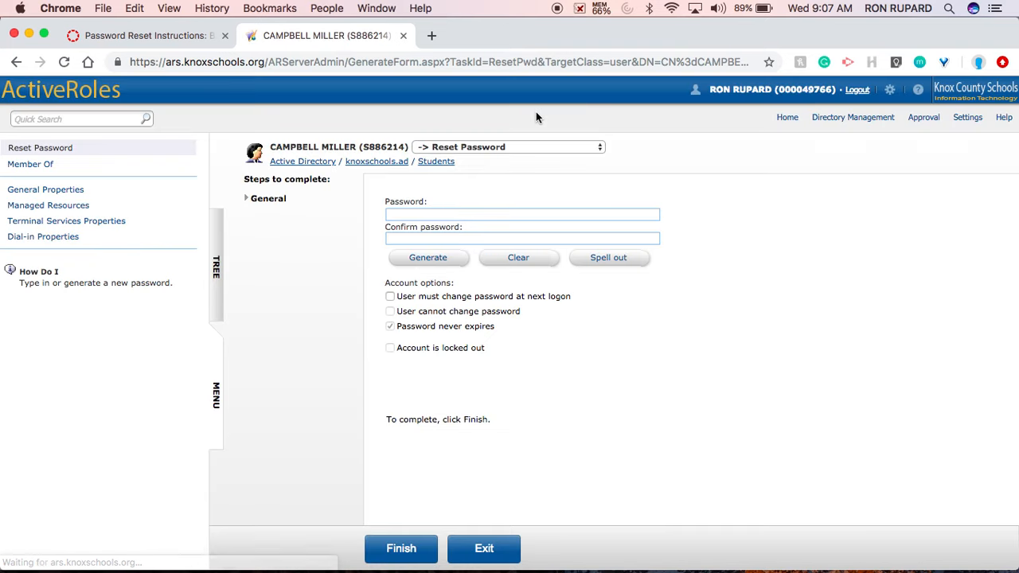
click(460, 213)
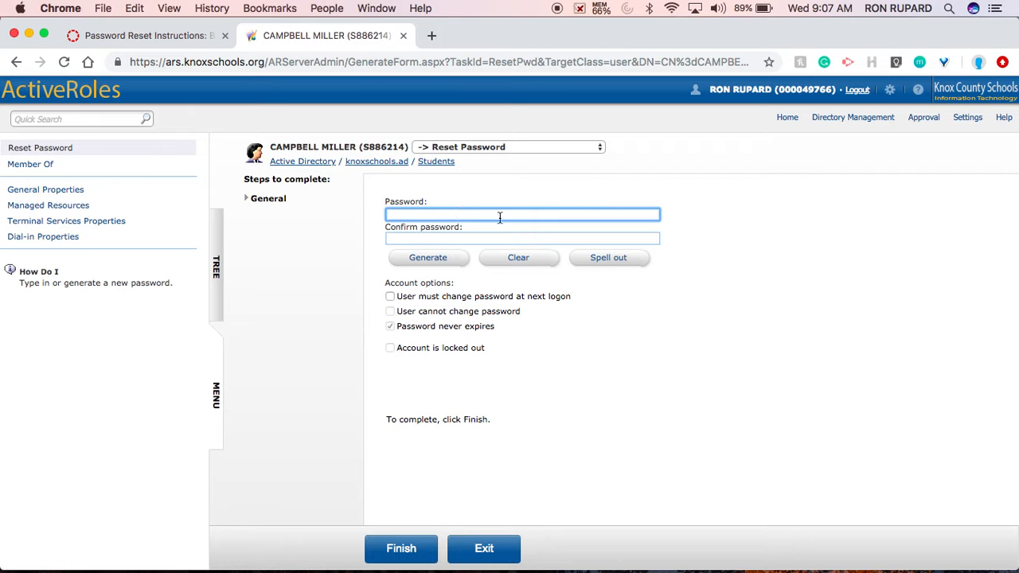
click(454, 237)
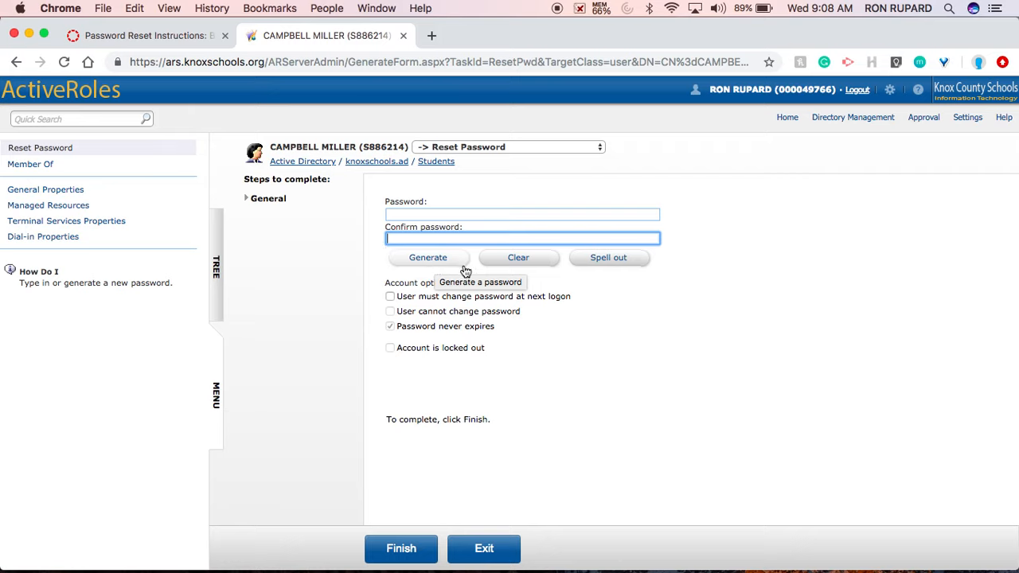
click(434, 213)
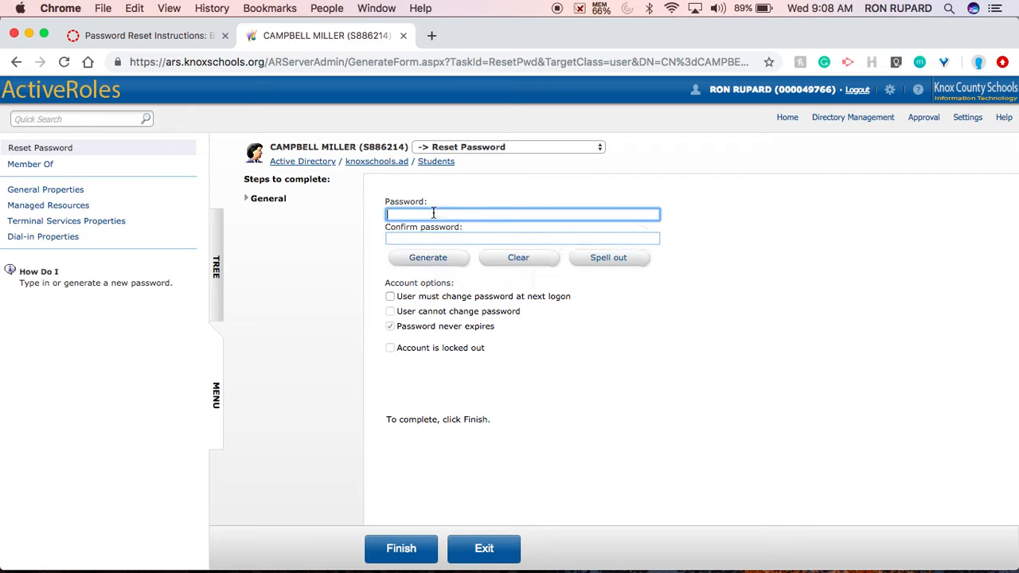
click(397, 236)
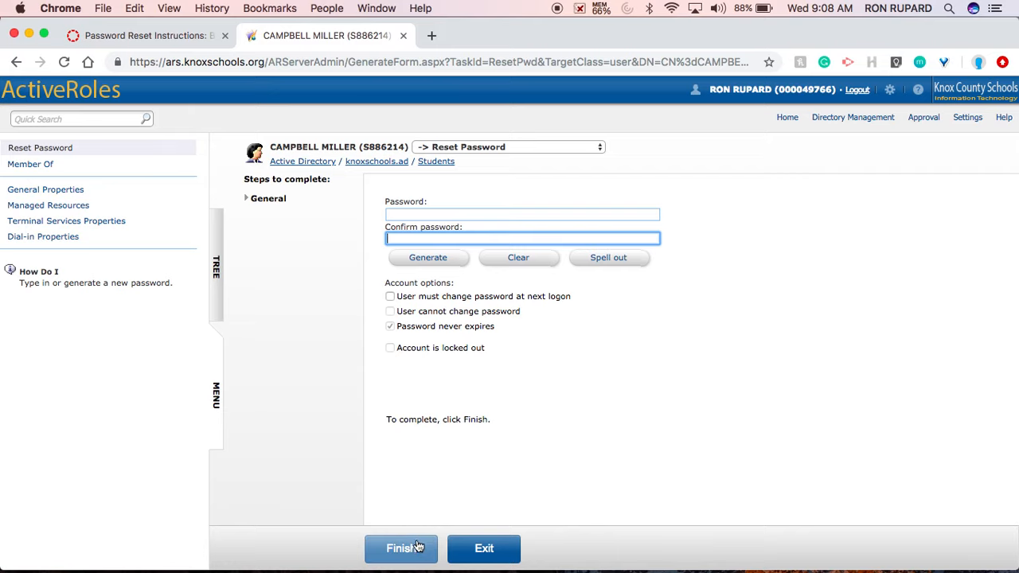
click(482, 547)
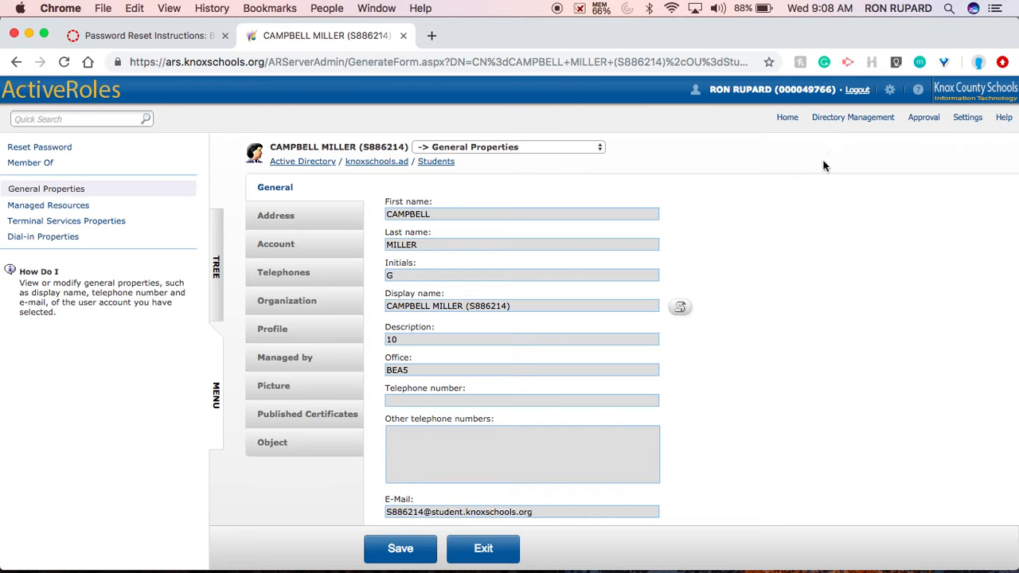
- Save the student's account, exit to the Students list, and log out
click(405, 557)
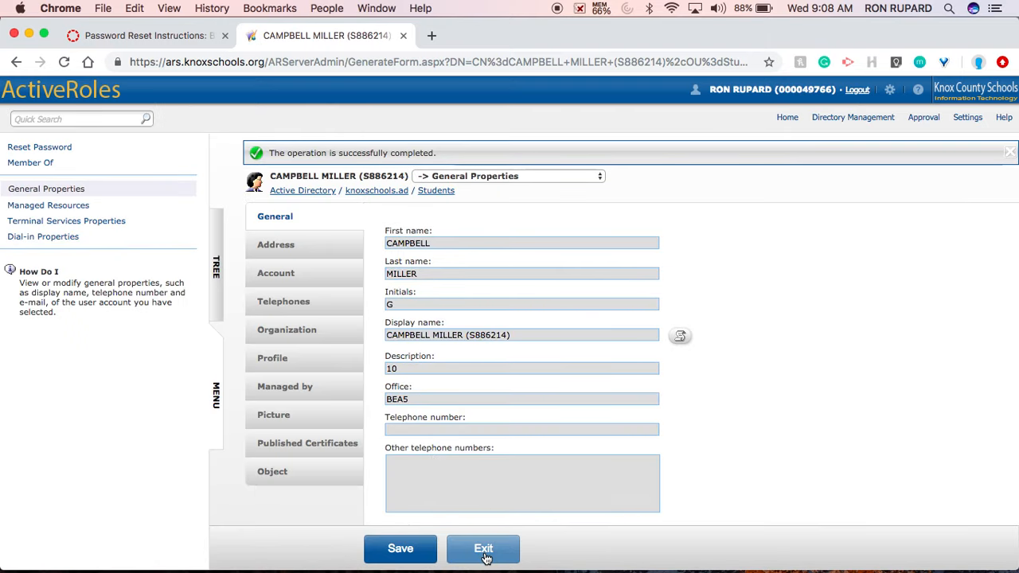
click(485, 556)
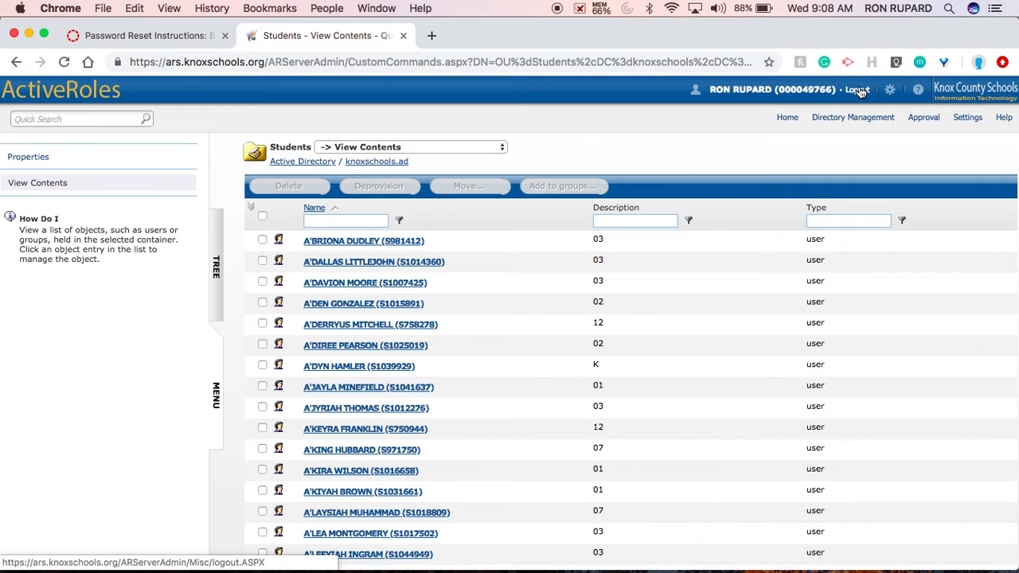
click(858, 90)
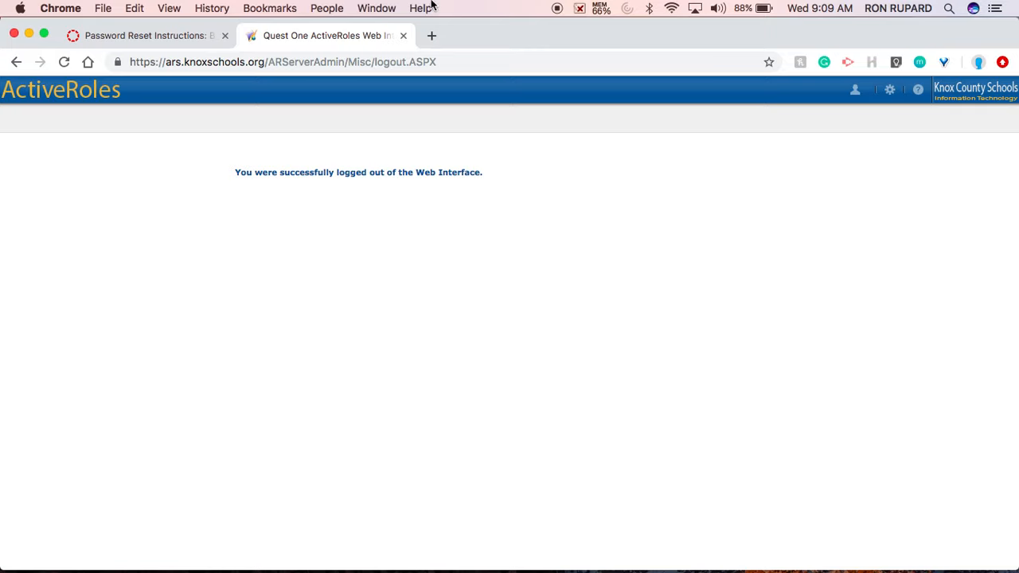
- Close the ActiveRoles tab, hide Chrome, and bring up the Word password-examples document
click(403, 35)
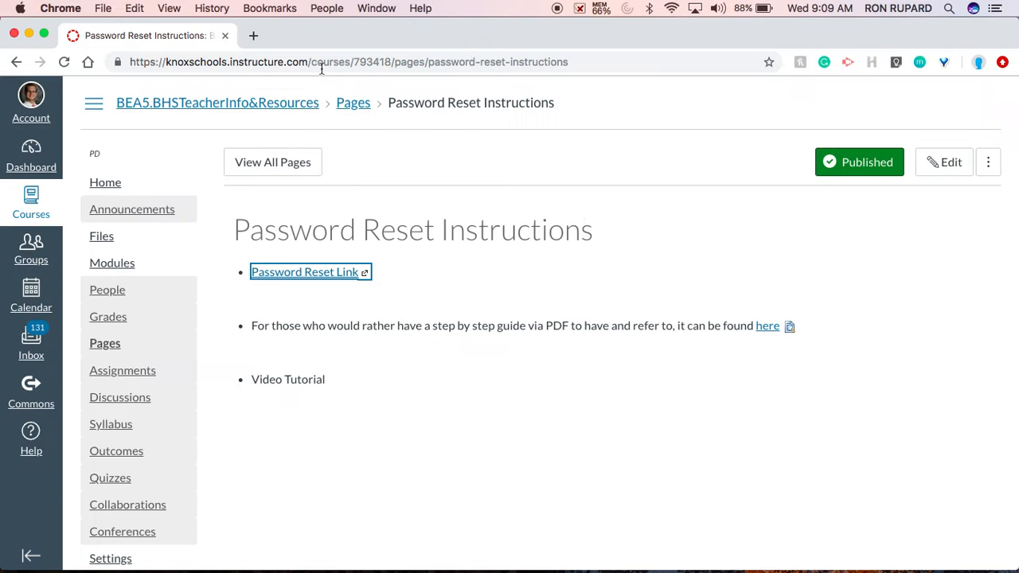
click(14, 33)
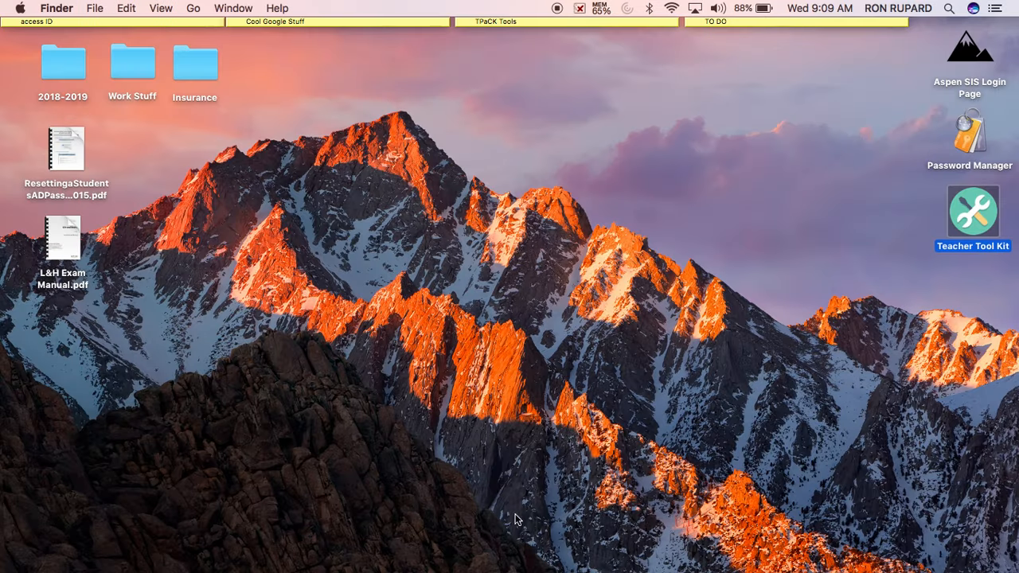
click(894, 557)
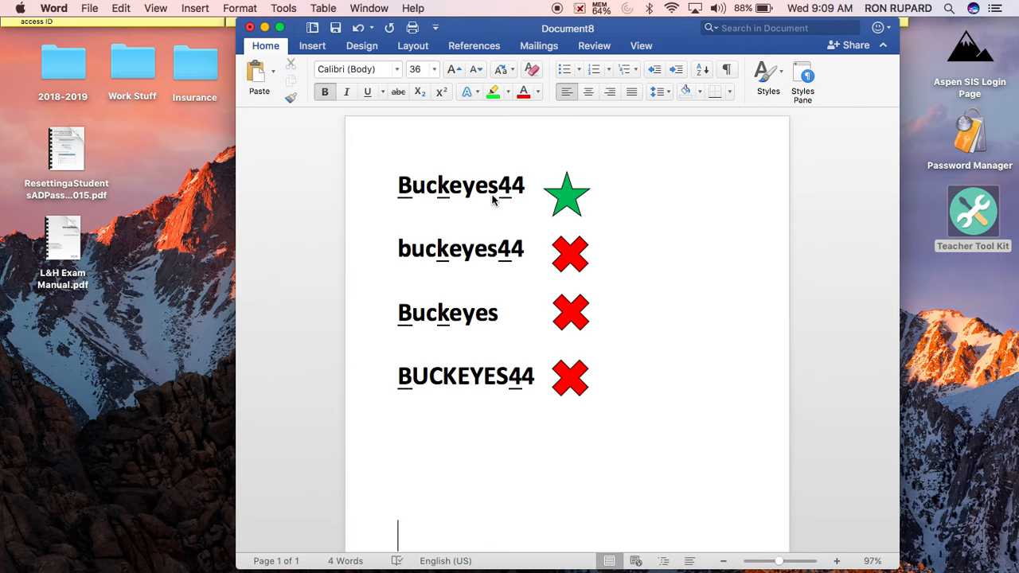
- Point out the capital letter, lowercase letters and numbers in Buckeyes44
click(405, 198)
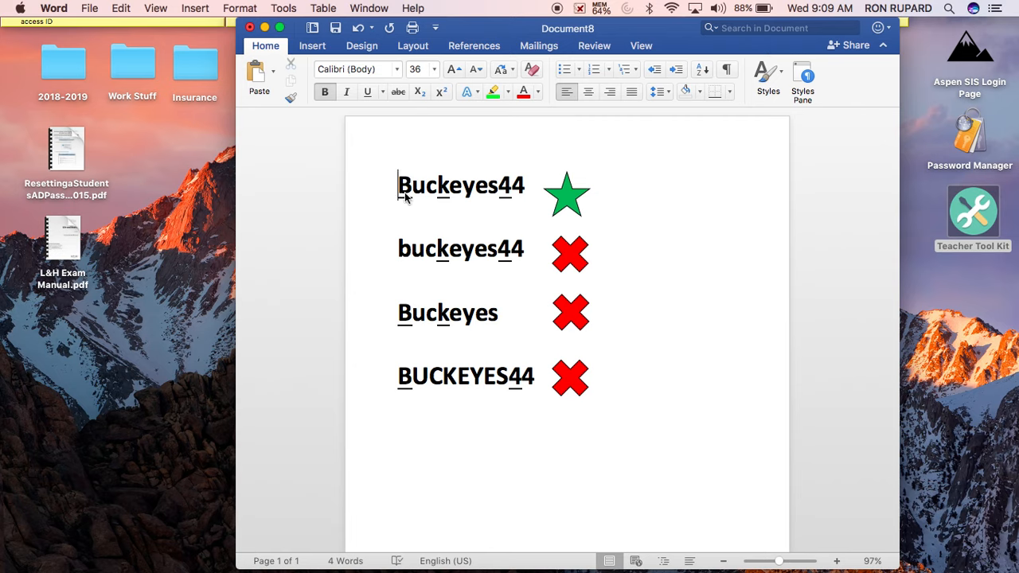
click(446, 197)
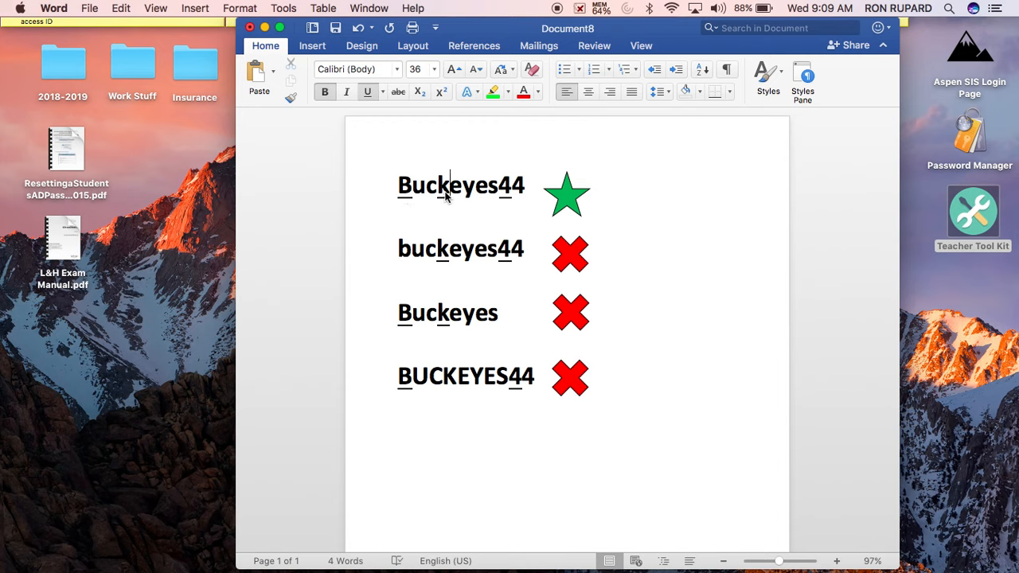
click(511, 192)
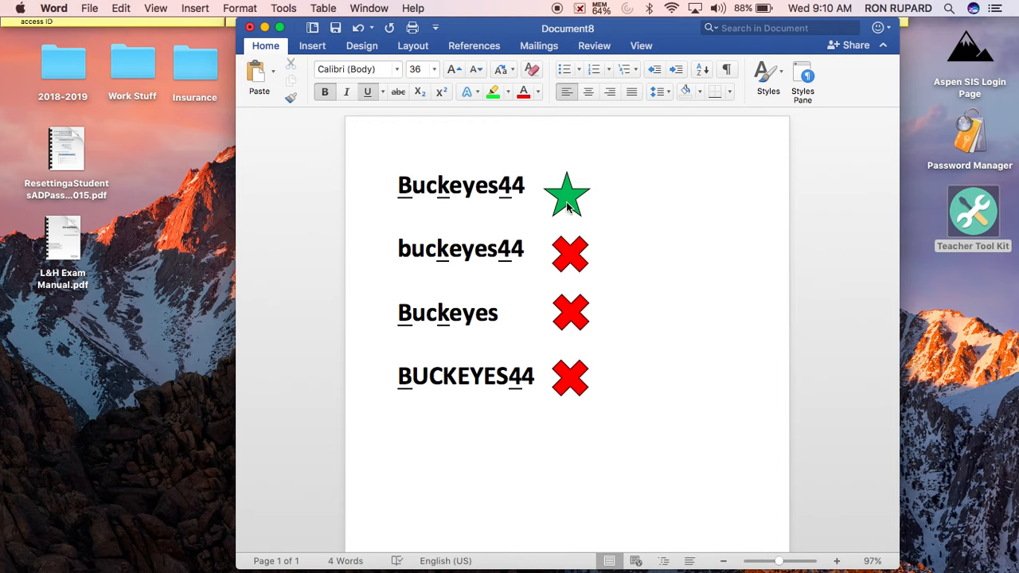
click(529, 199)
text(!)
key(BackSpace)
text($)
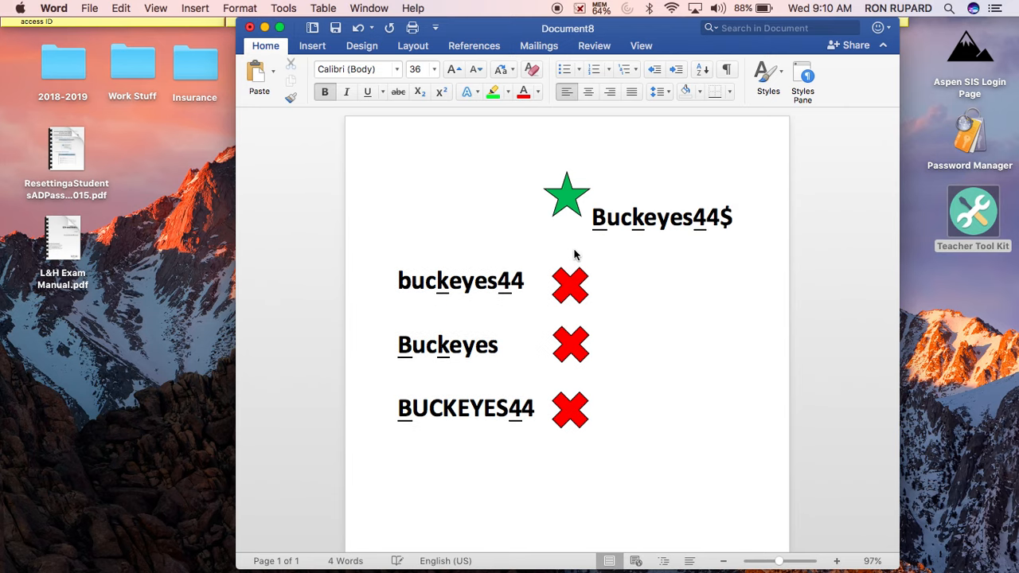
key(BackSpace)
text(#)
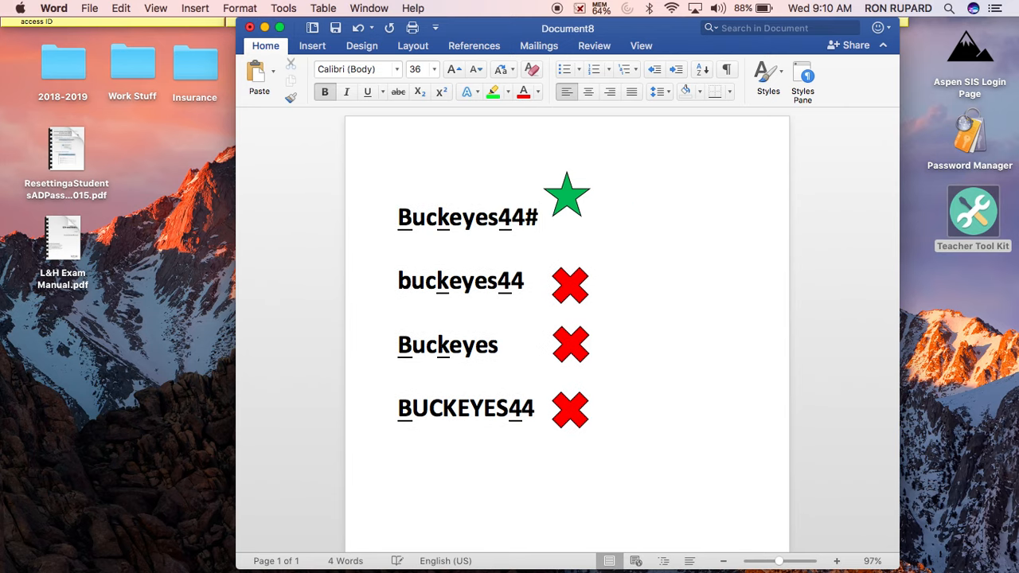
key(BackSpace)
text(!)
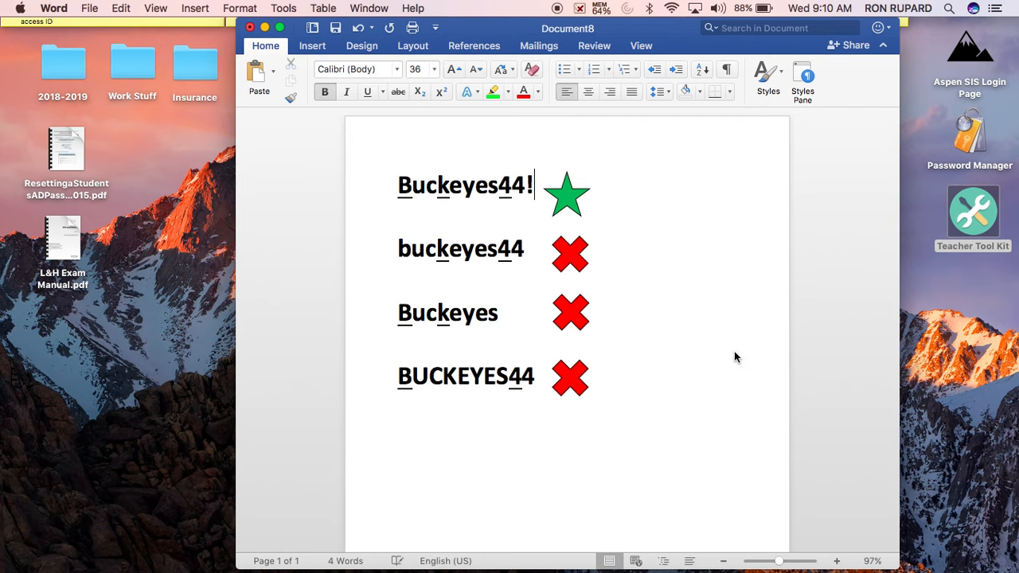